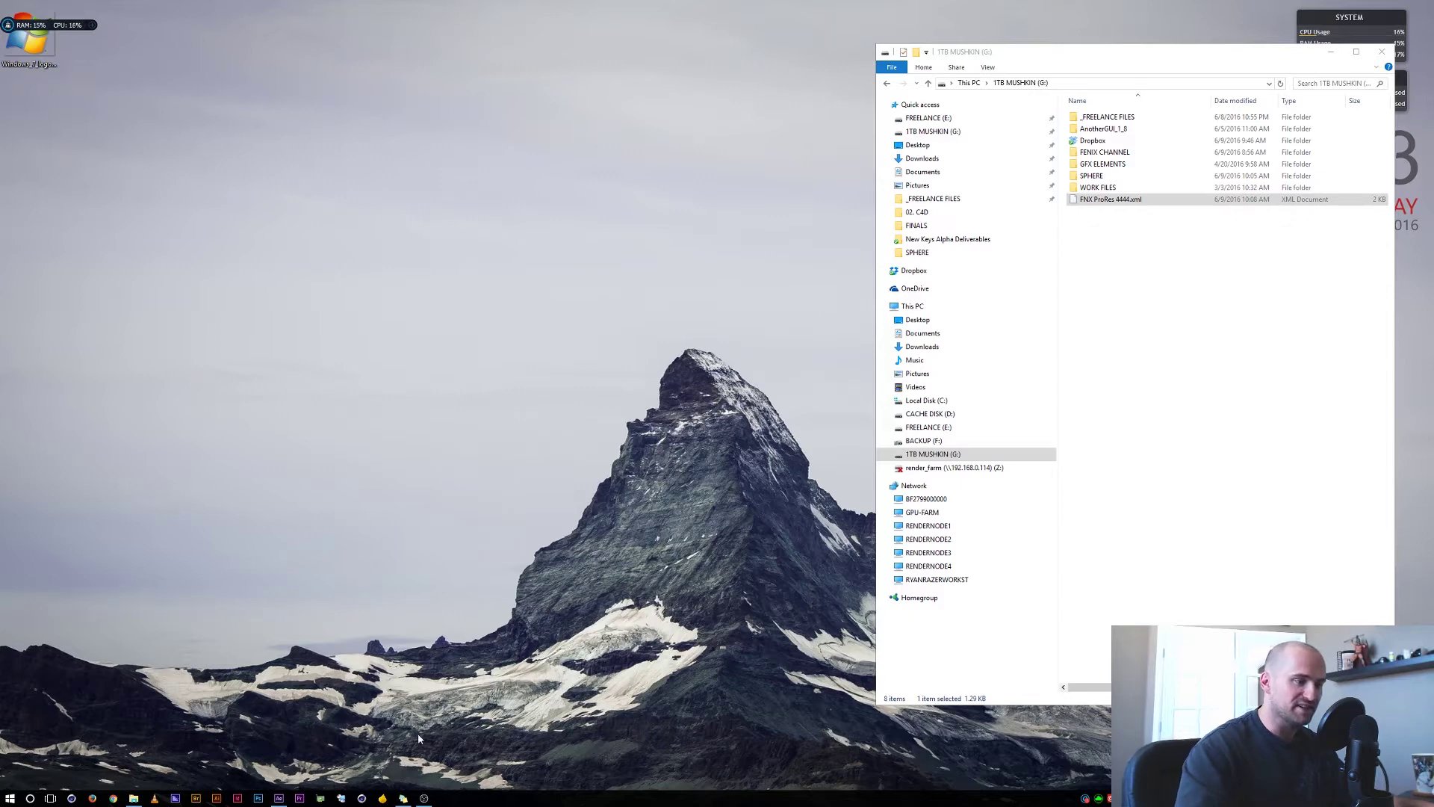
- Import the FNX ProRes 4444.xml preset file into AnotherGUI
click(383, 798)
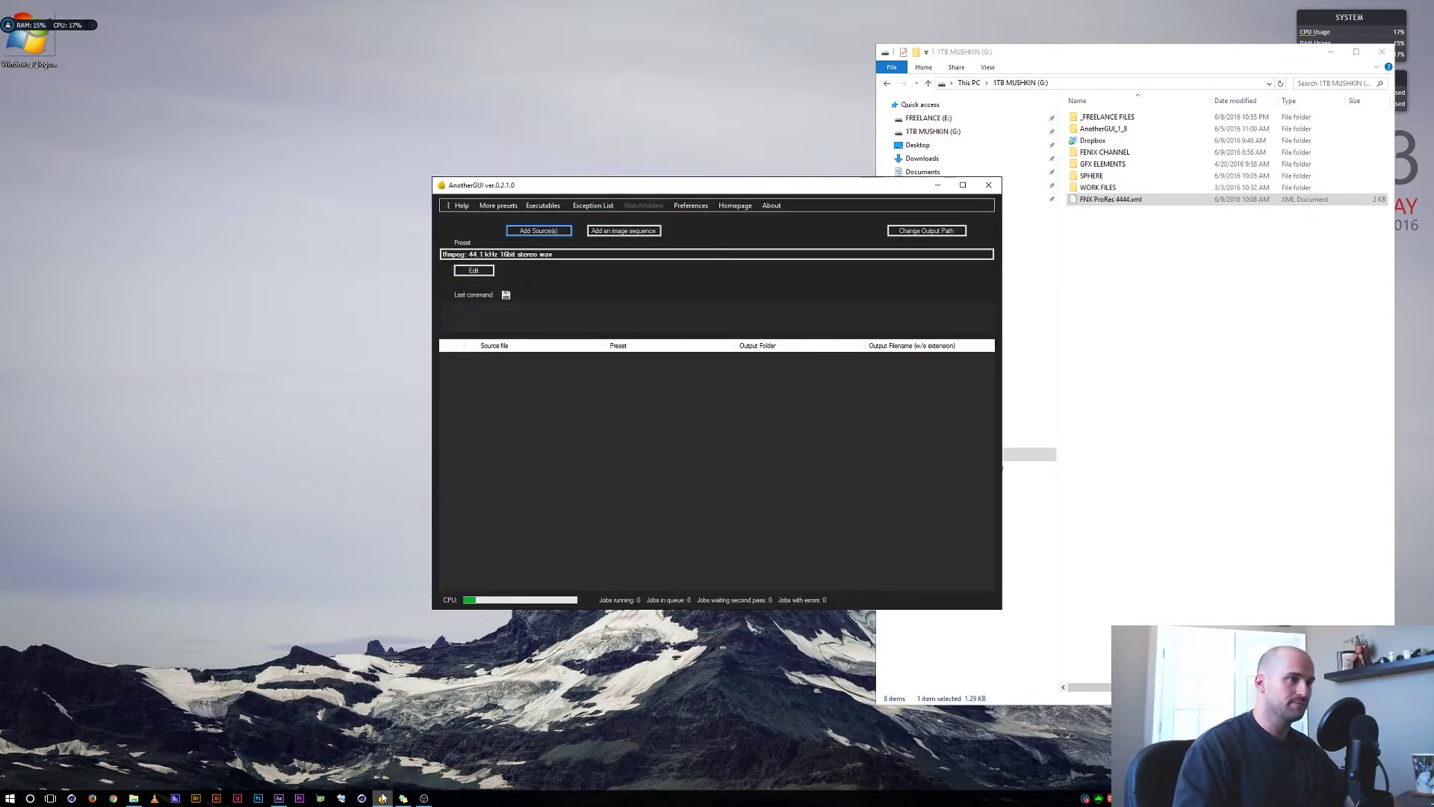
drag(672, 185, 542, 168)
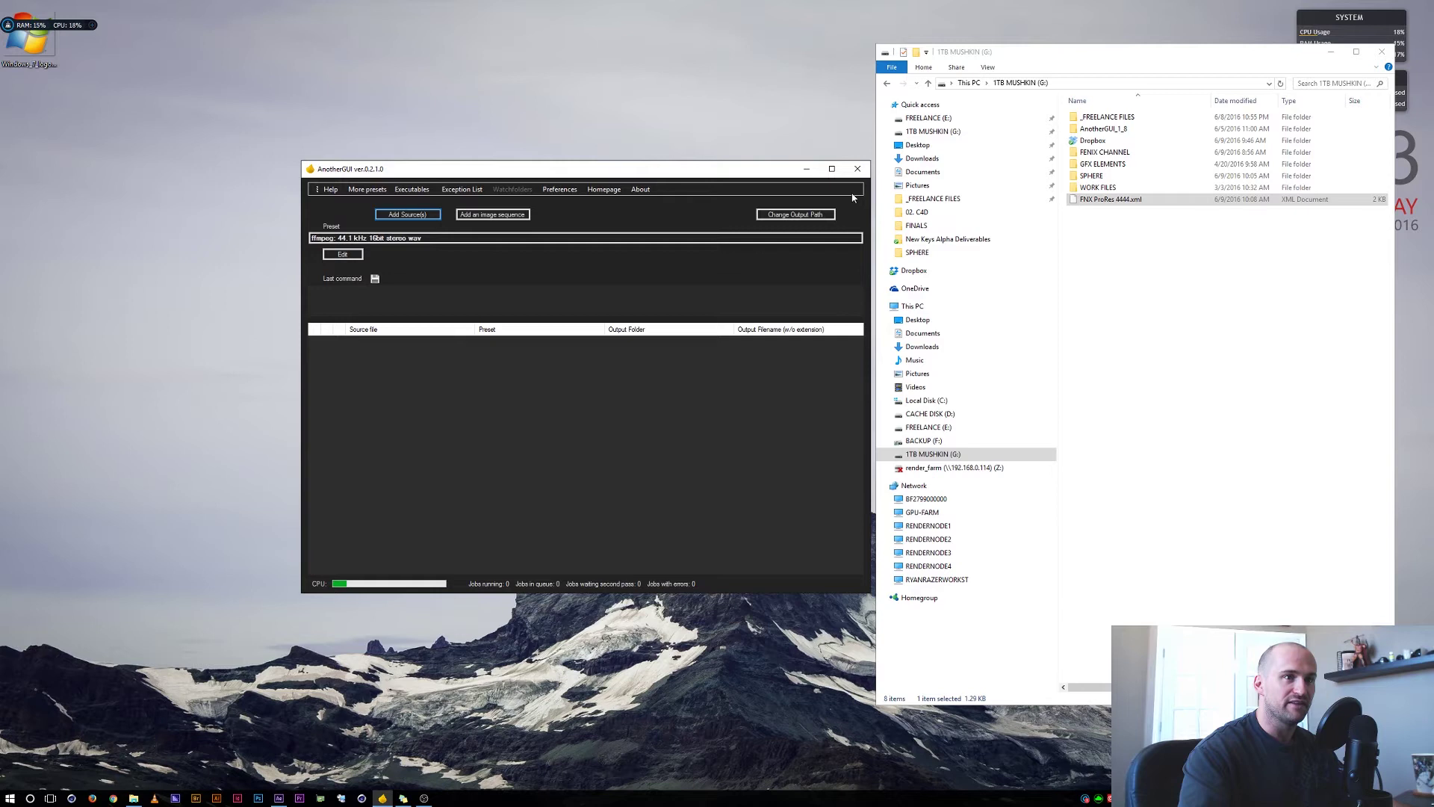
click(1108, 200)
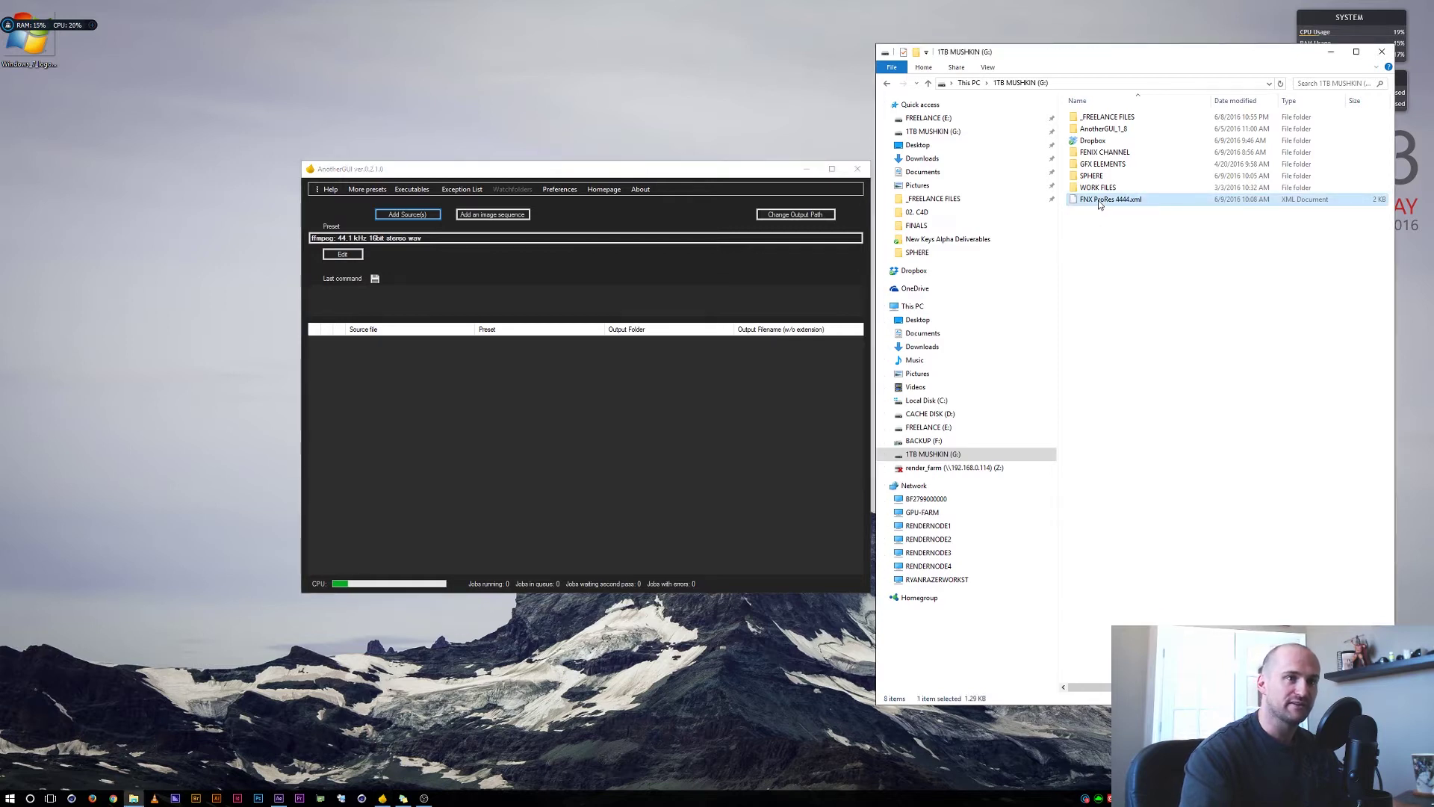
drag(1098, 200, 673, 448)
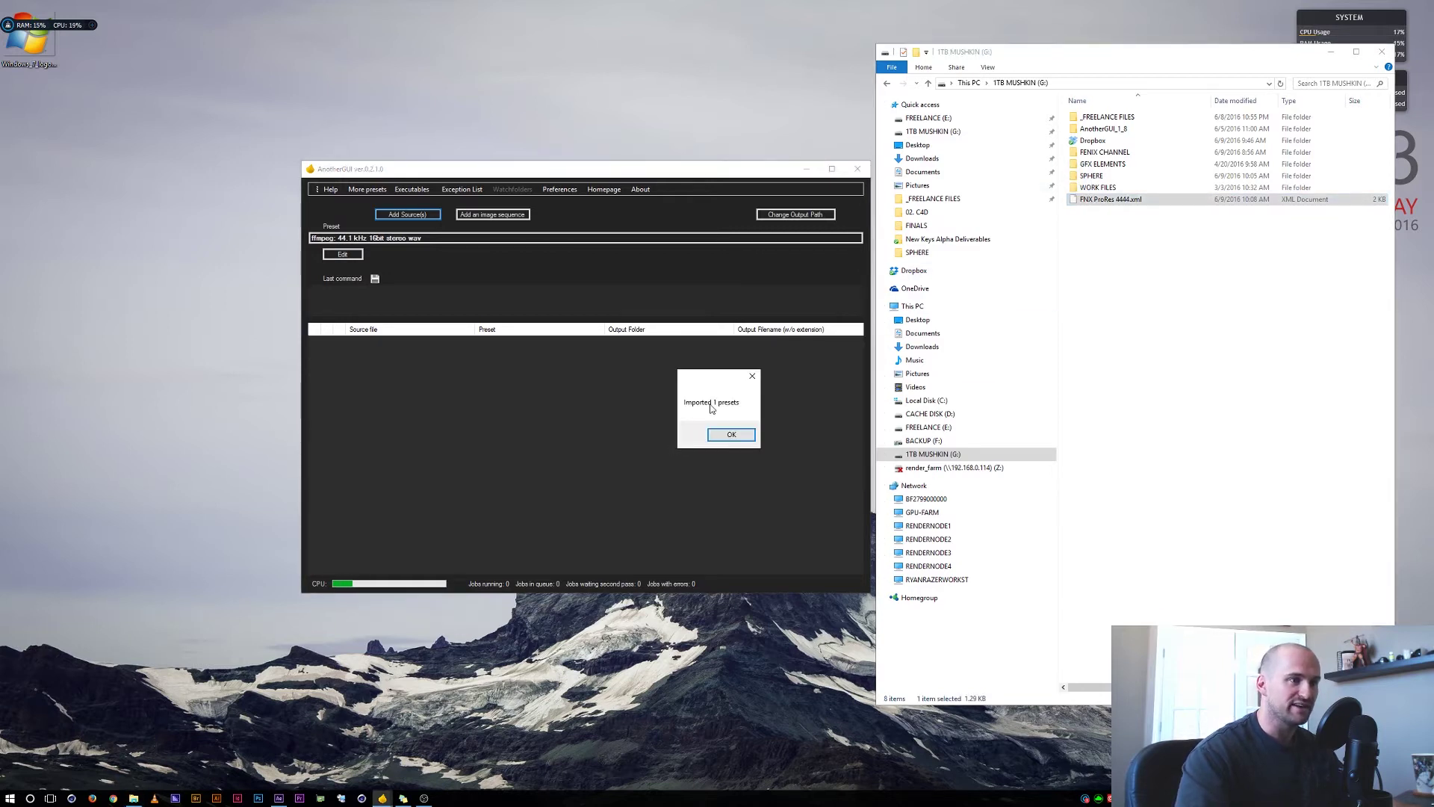
click(731, 436)
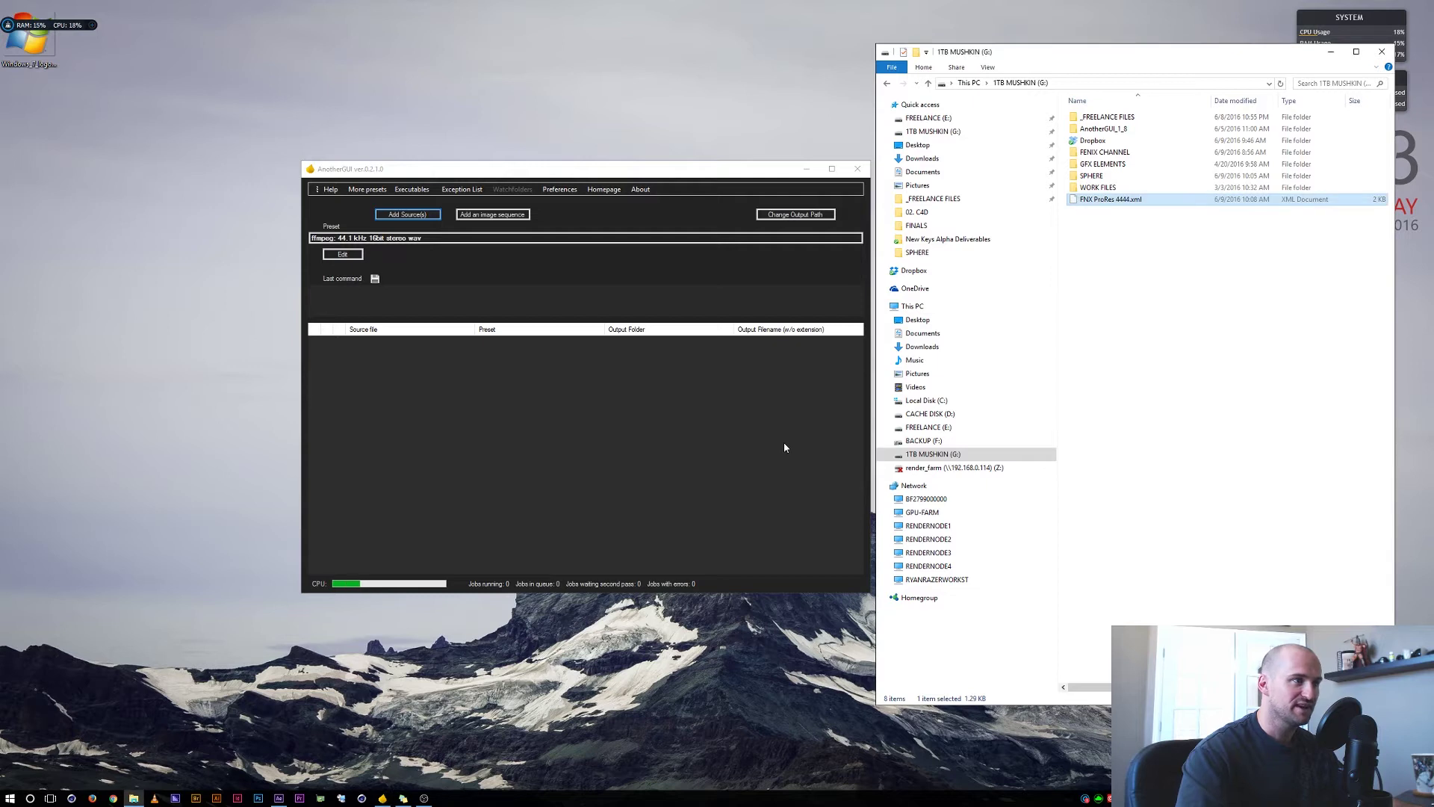
- Make ffmpeg: FNX ProRes 4444 the current preset from the Presets list
click(418, 238)
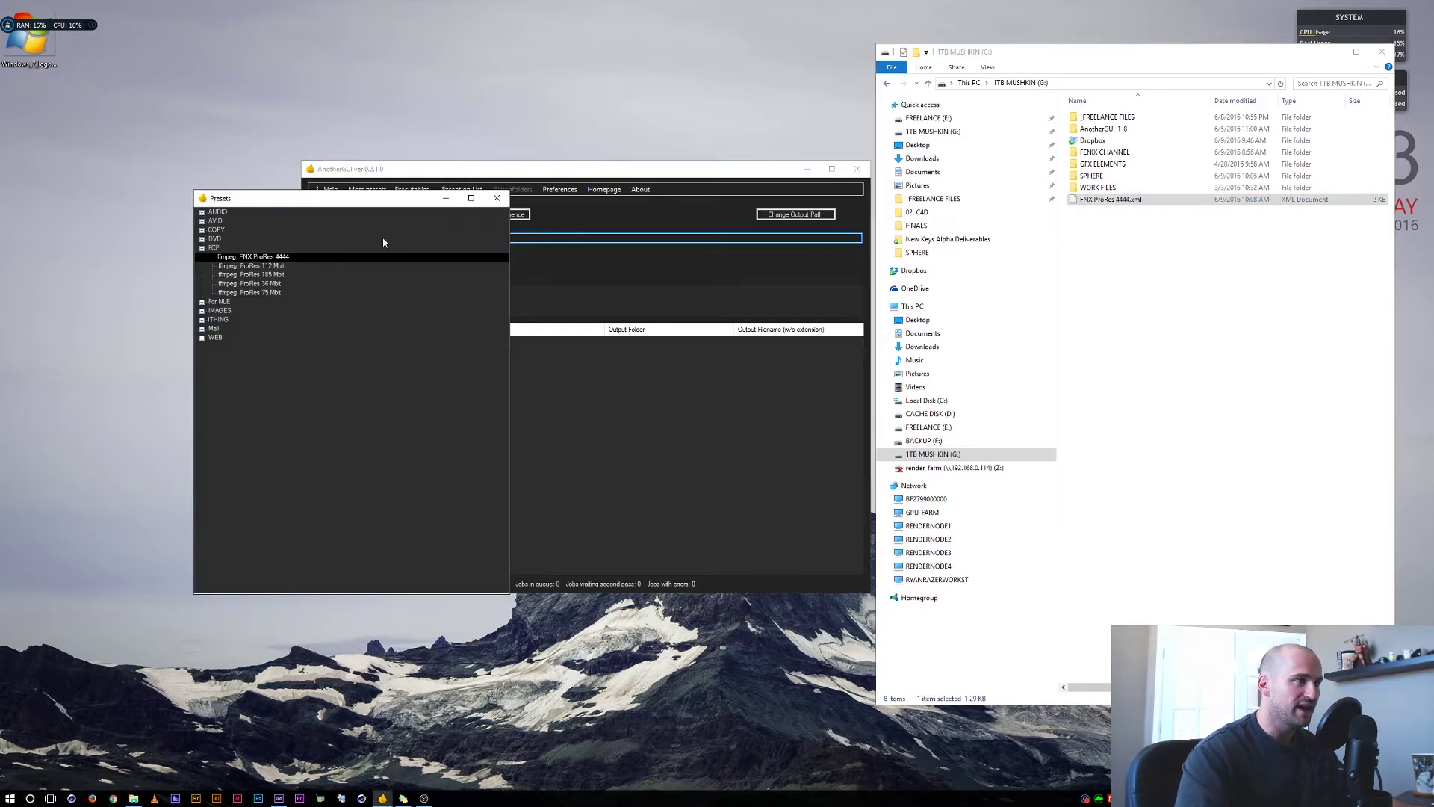
click(267, 275)
click(224, 257)
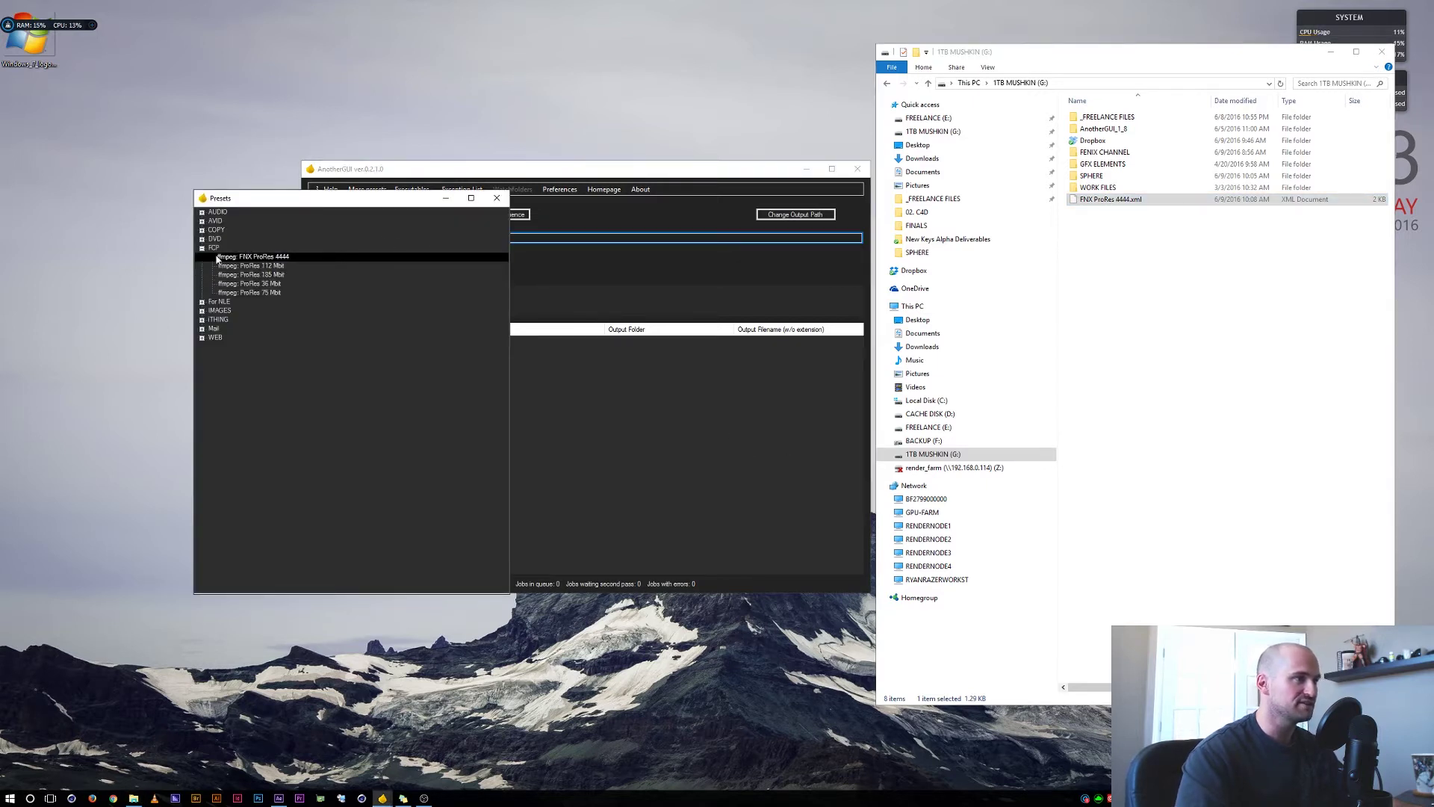
double_click(286, 257)
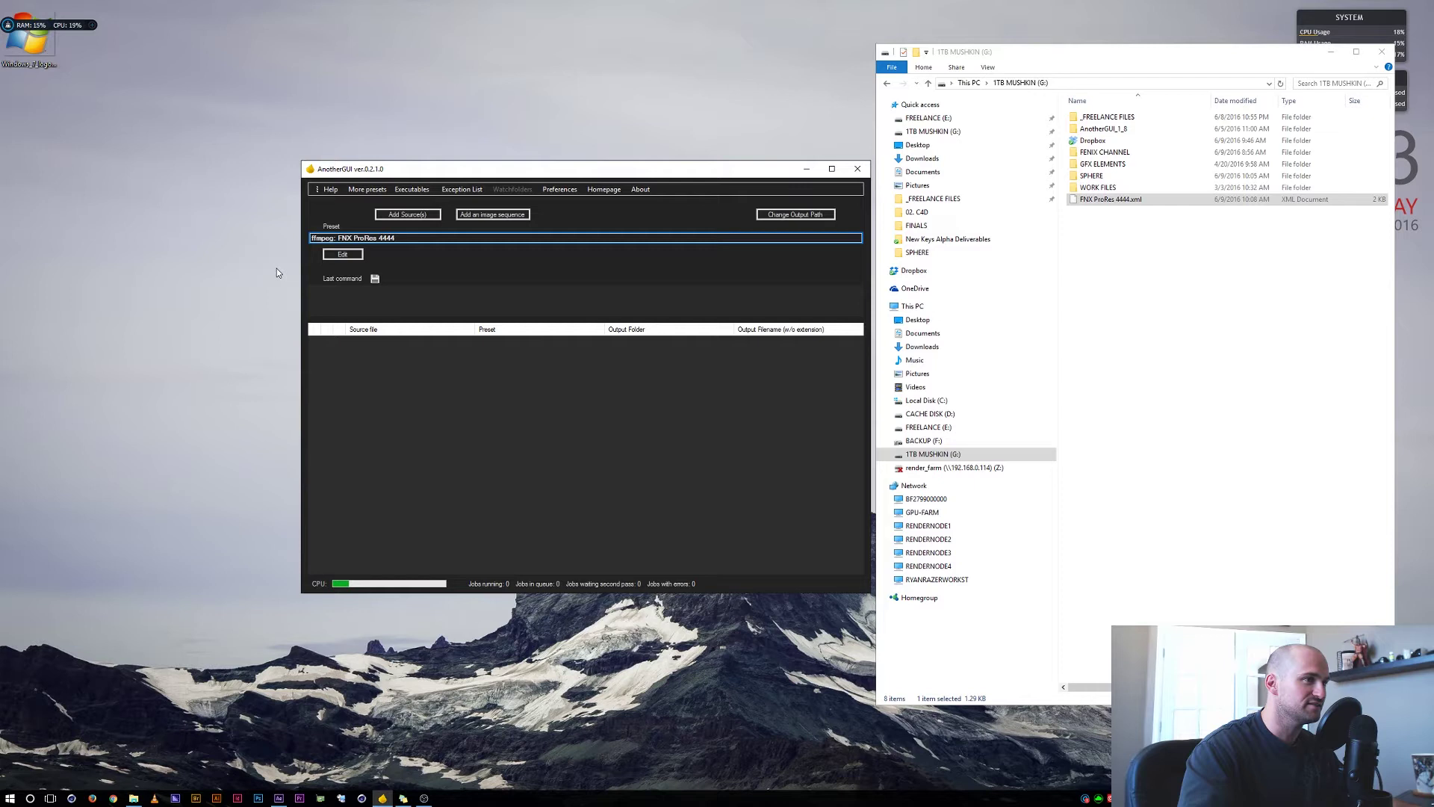
click(342, 255)
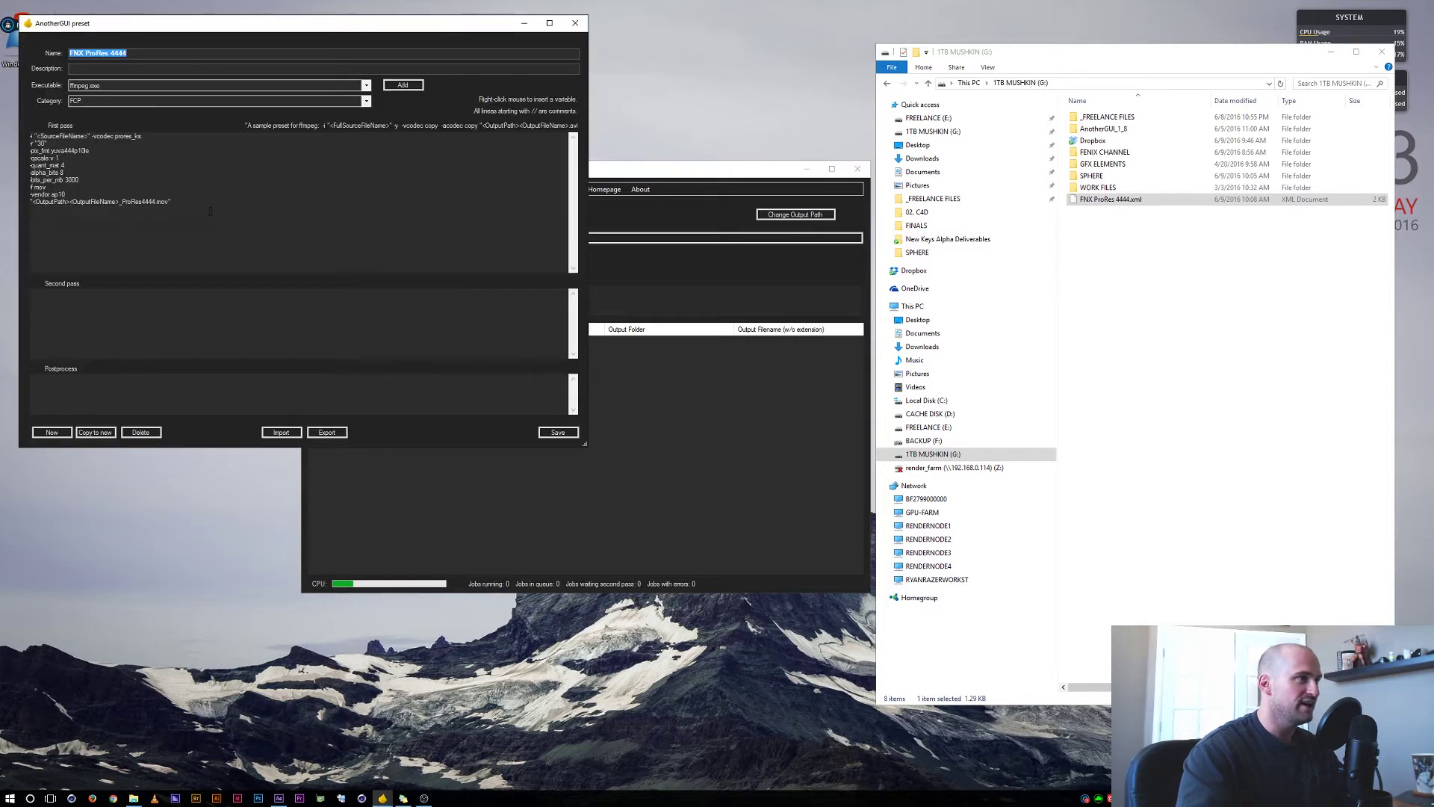
drag(142, 23, 195, 46)
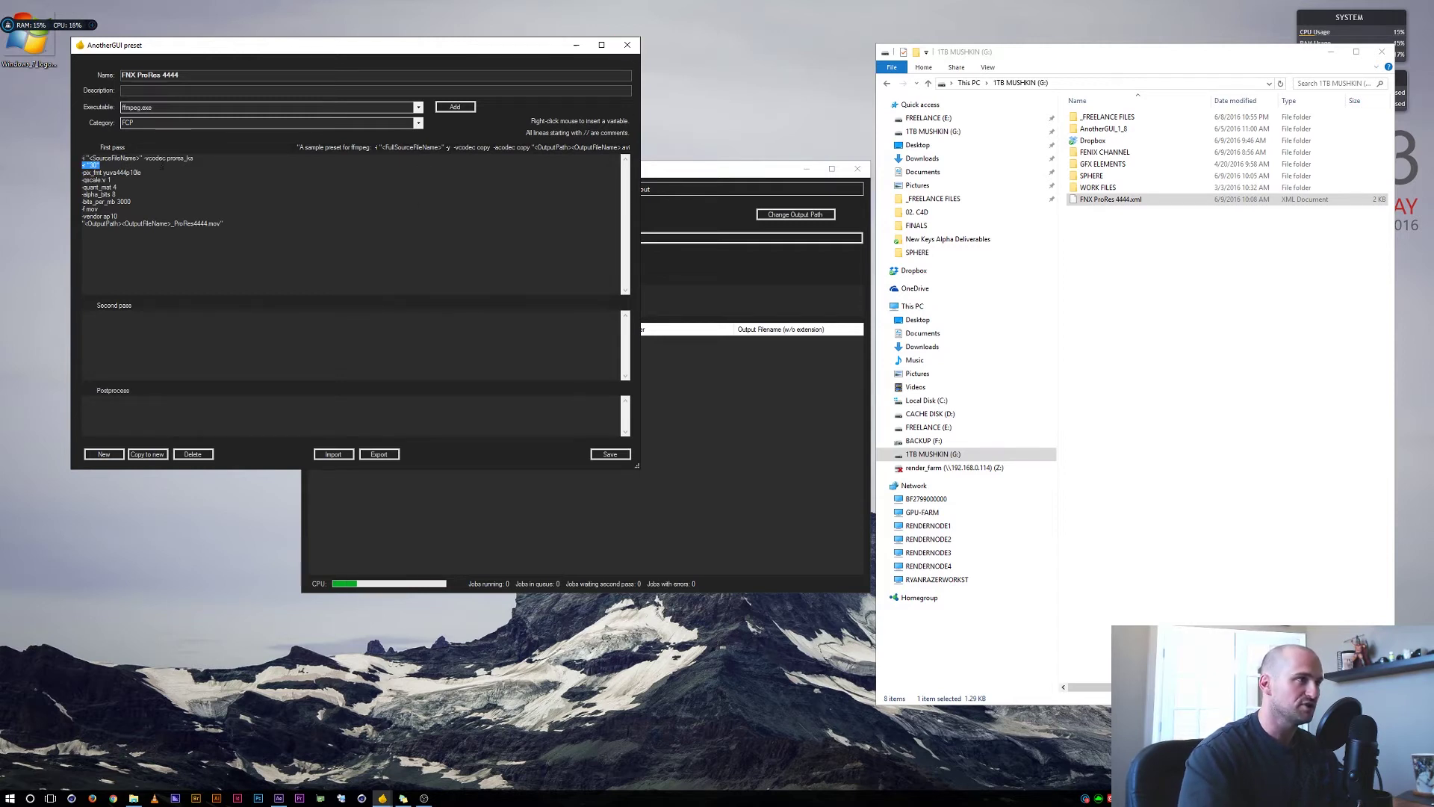
click(627, 47)
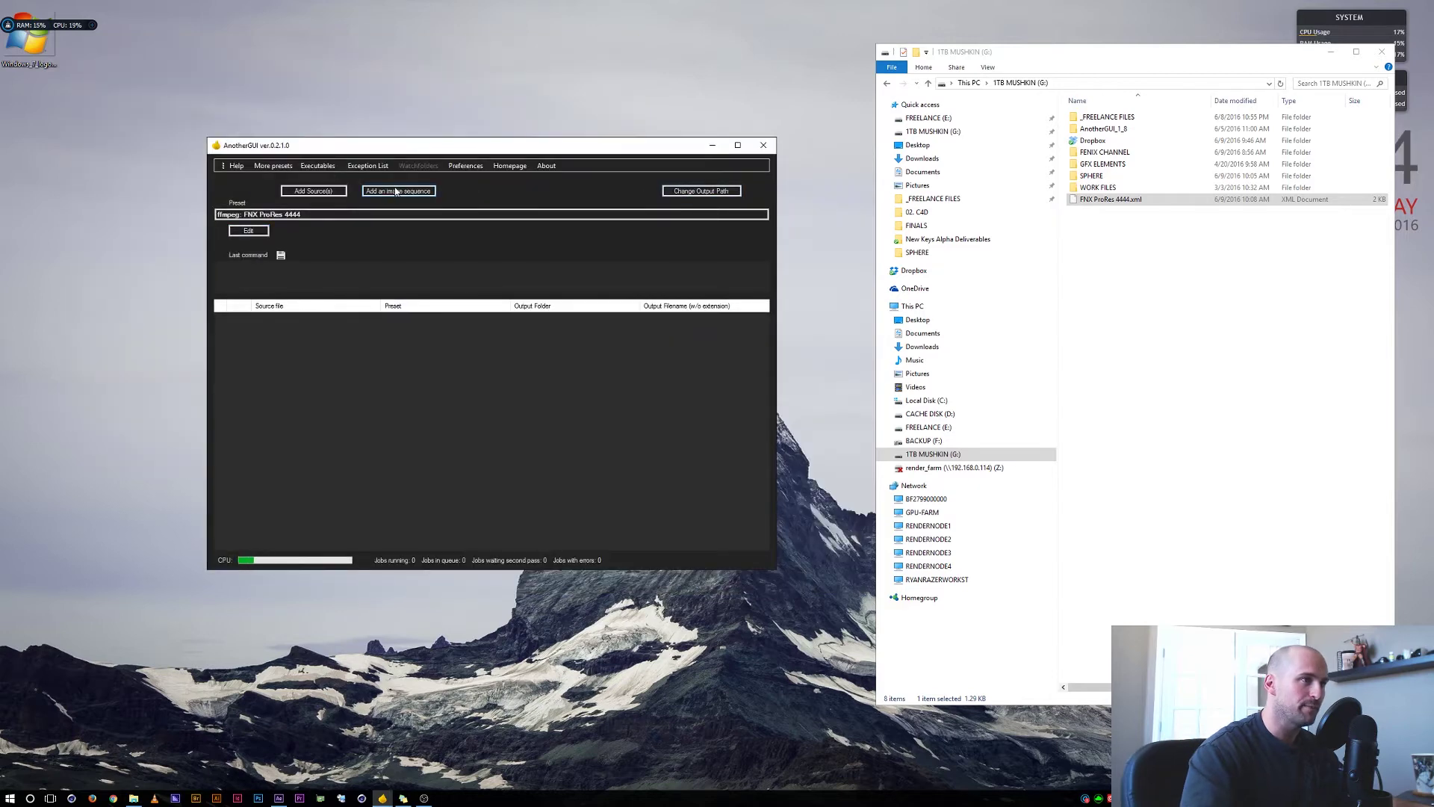
- Add the Sphere PNG sequence, starting at Sphere0000.png in G:\SPHERE, as a conversion job
click(387, 191)
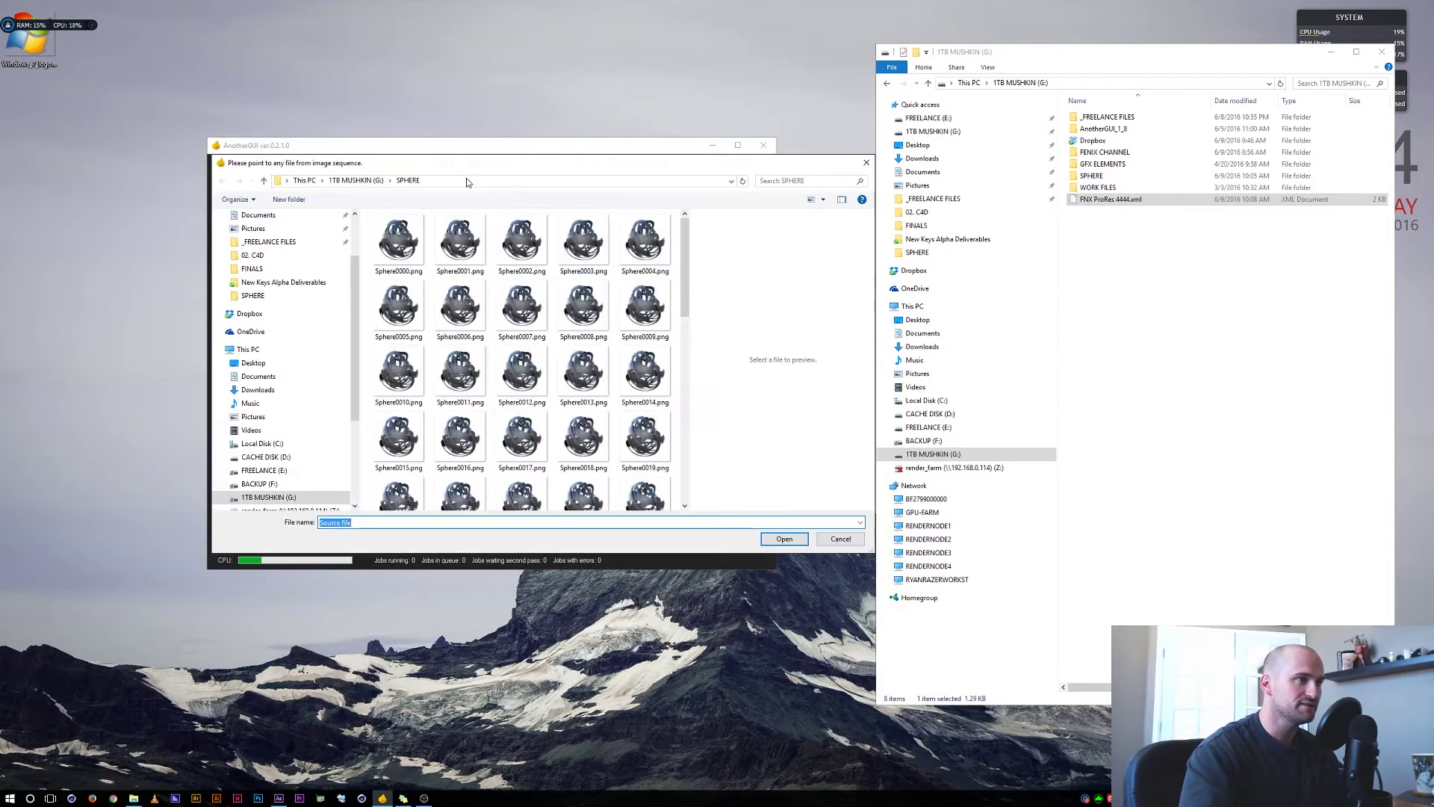
click(408, 252)
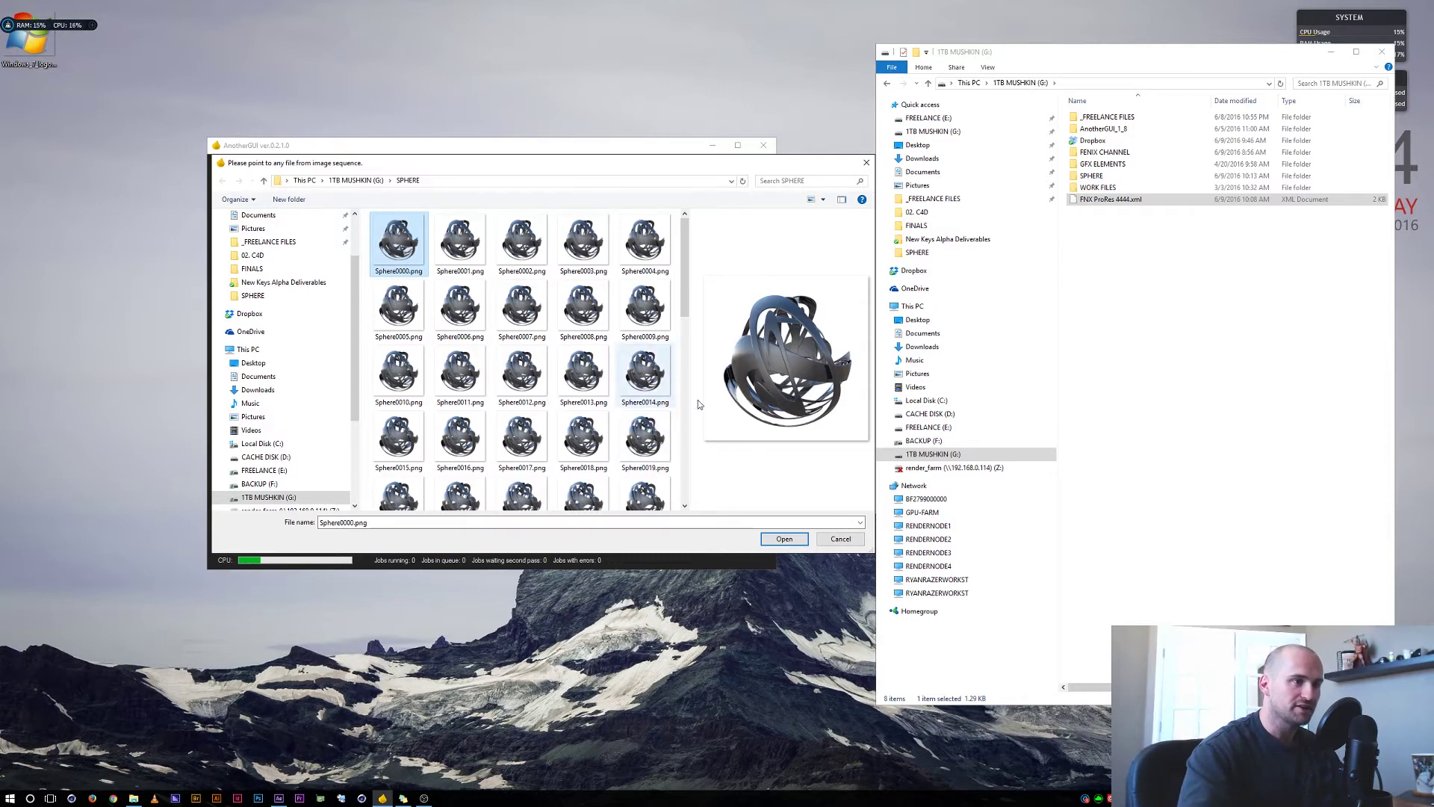
click(784, 539)
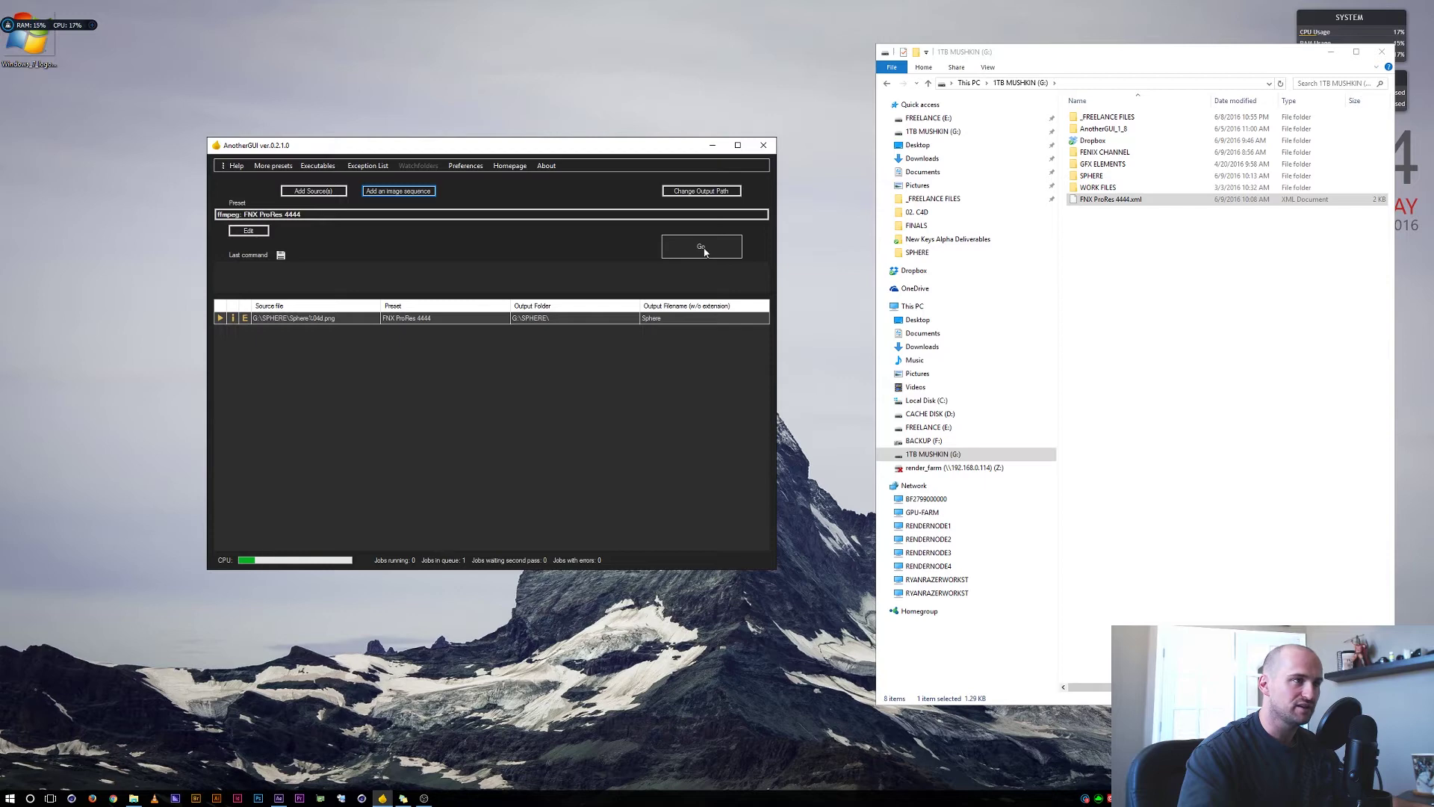
- Run the queued conversion and locate Sphere_ProRes4444.mov in the SPHERE folder
click(702, 249)
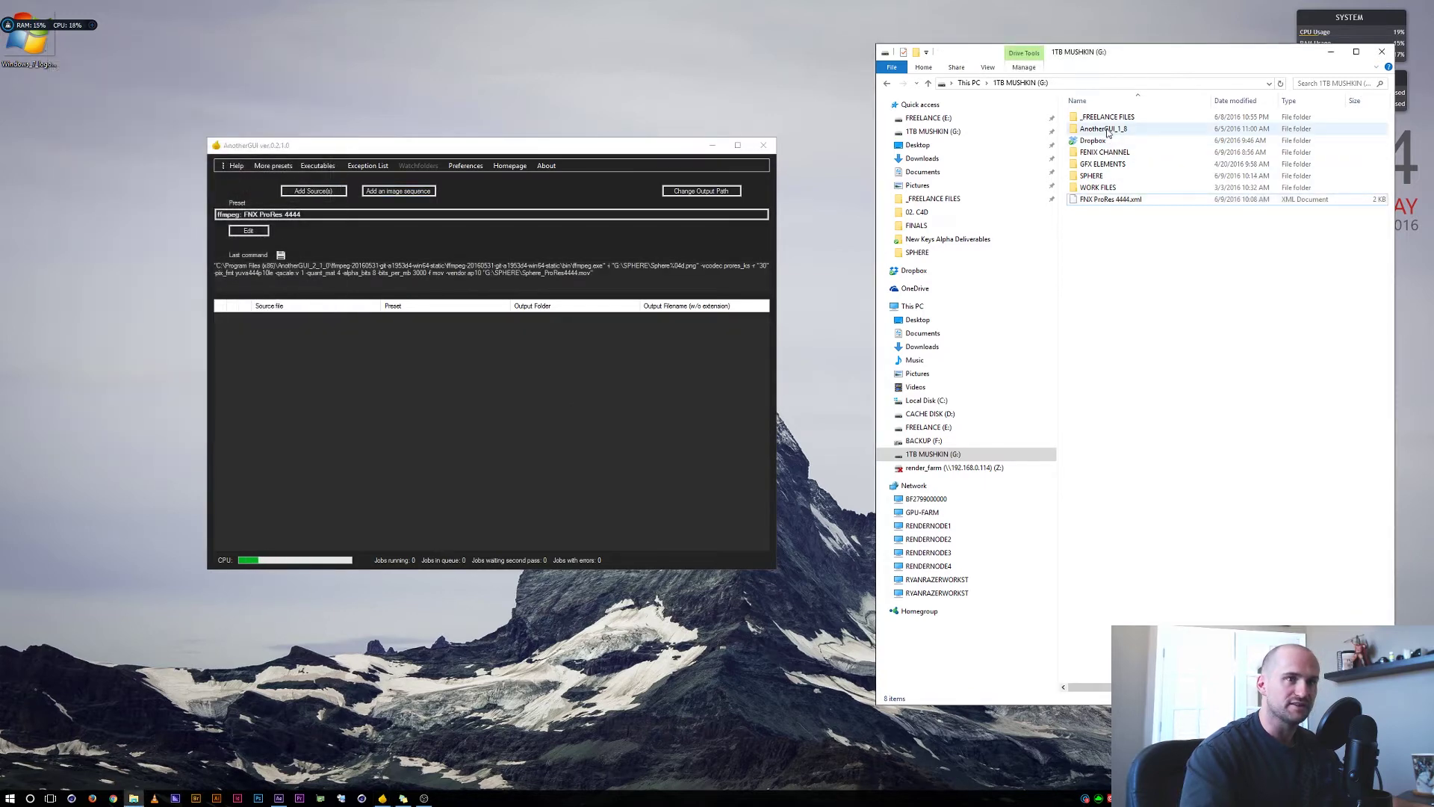
double_click(1097, 177)
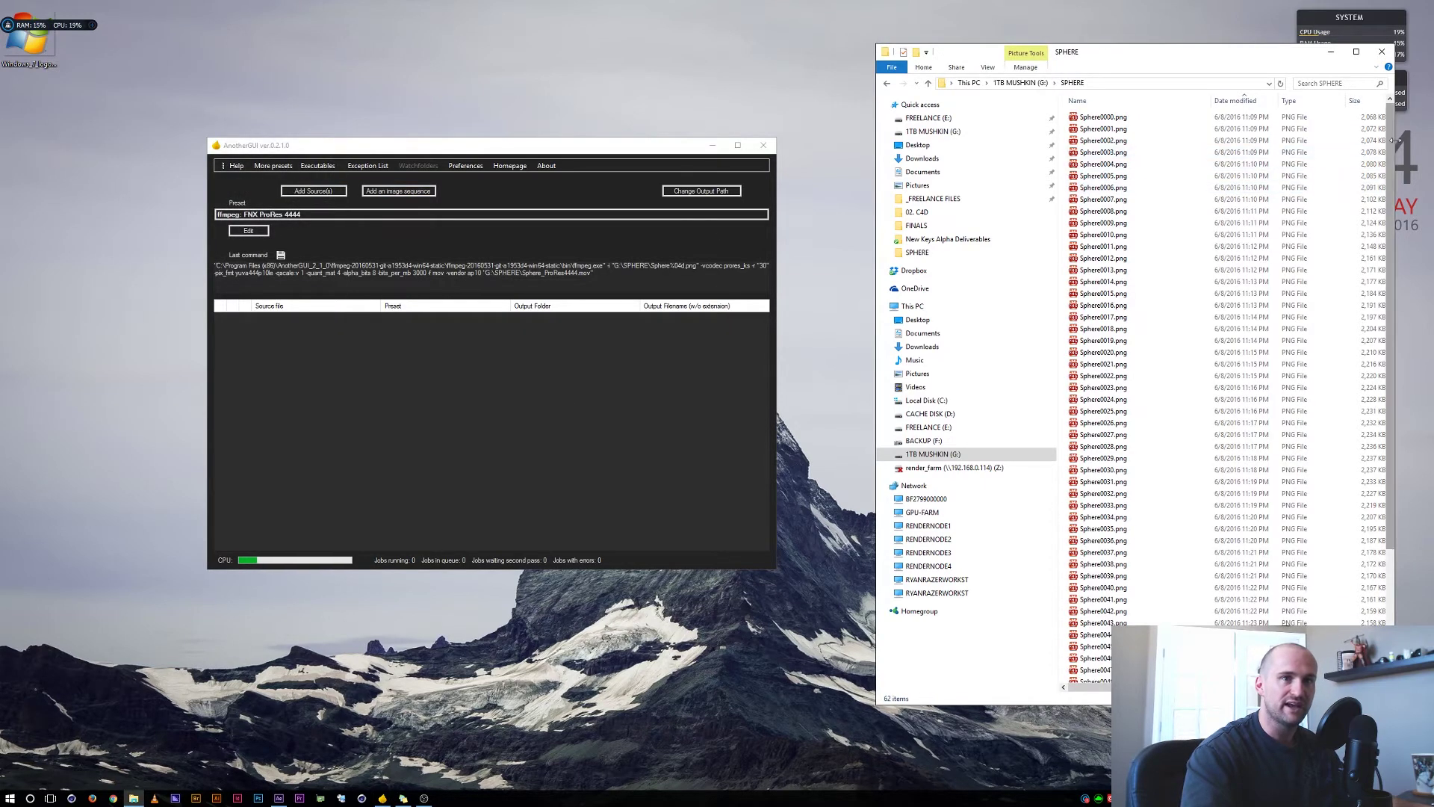
scroll(1389, 145, down, 4)
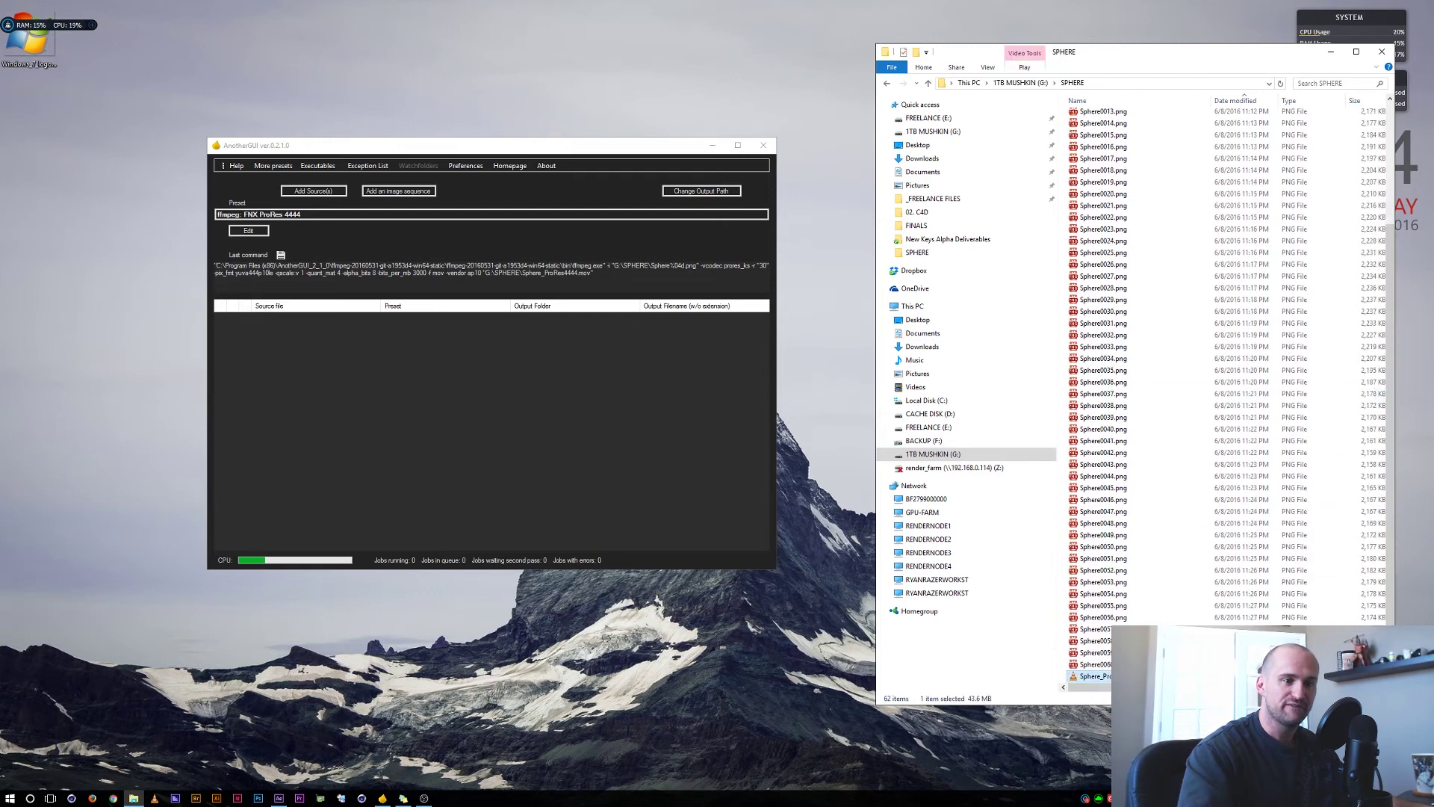
- Confirm in MediaInfo that Sphere_ProRes4444.mov is 1030x1030, 30 fps ProRes 4444, then close it
right_click(1120, 676)
click(1039, 454)
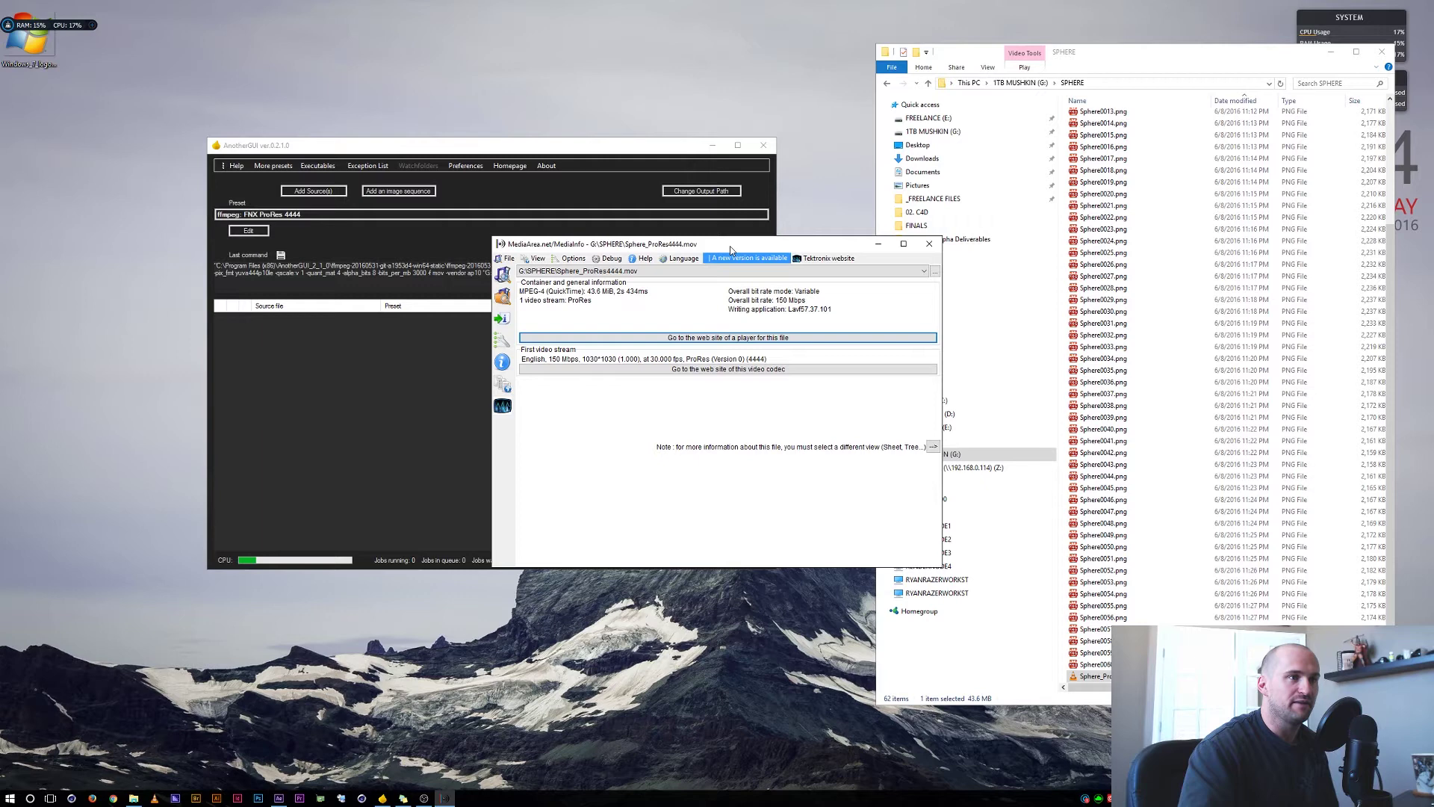
drag(730, 250, 622, 214)
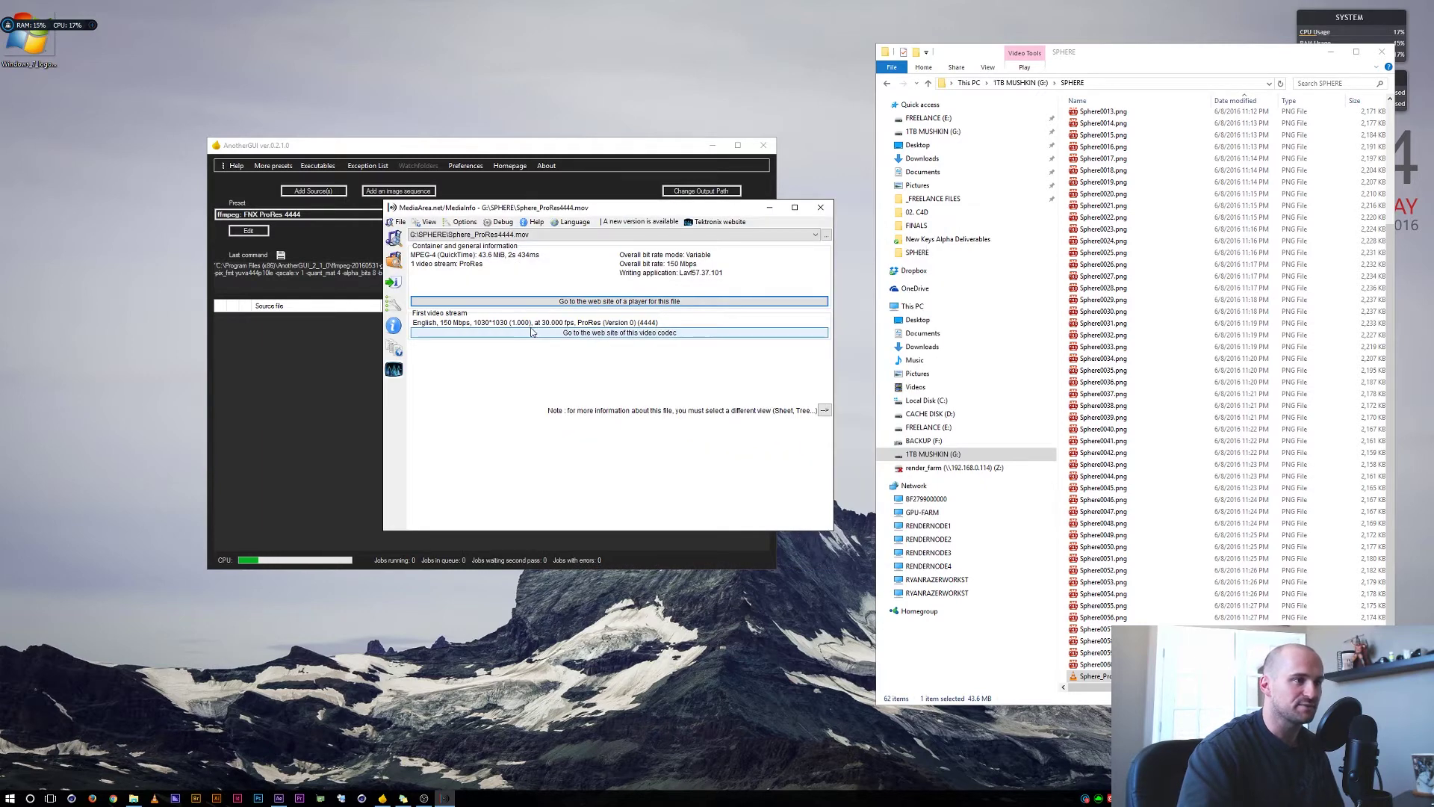
click(820, 209)
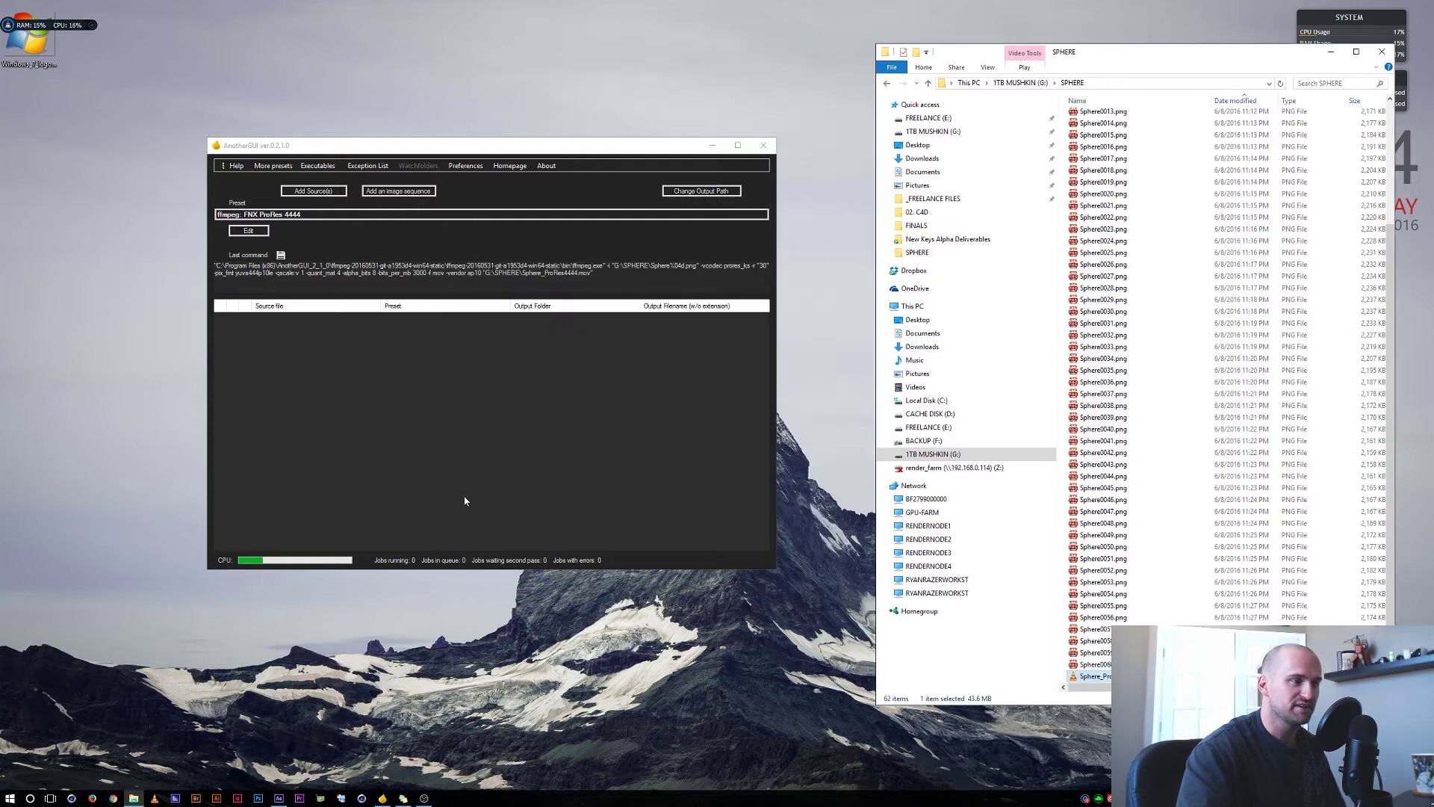
- Import Sphere_ProRes4444.mov from the SPHERE folder into the After Effects project
click(278, 797)
key(alt+Tab)
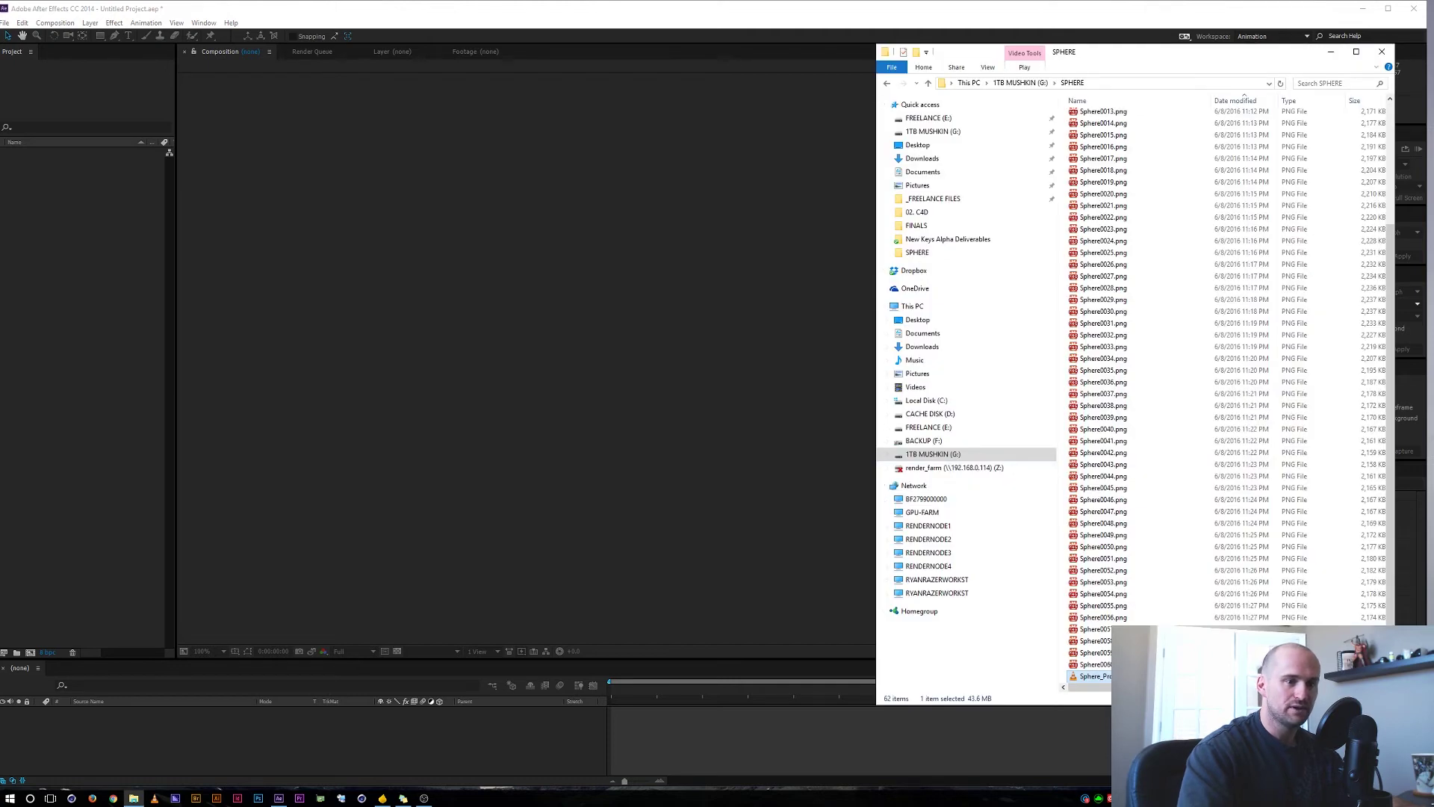
drag(1098, 675, 105, 266)
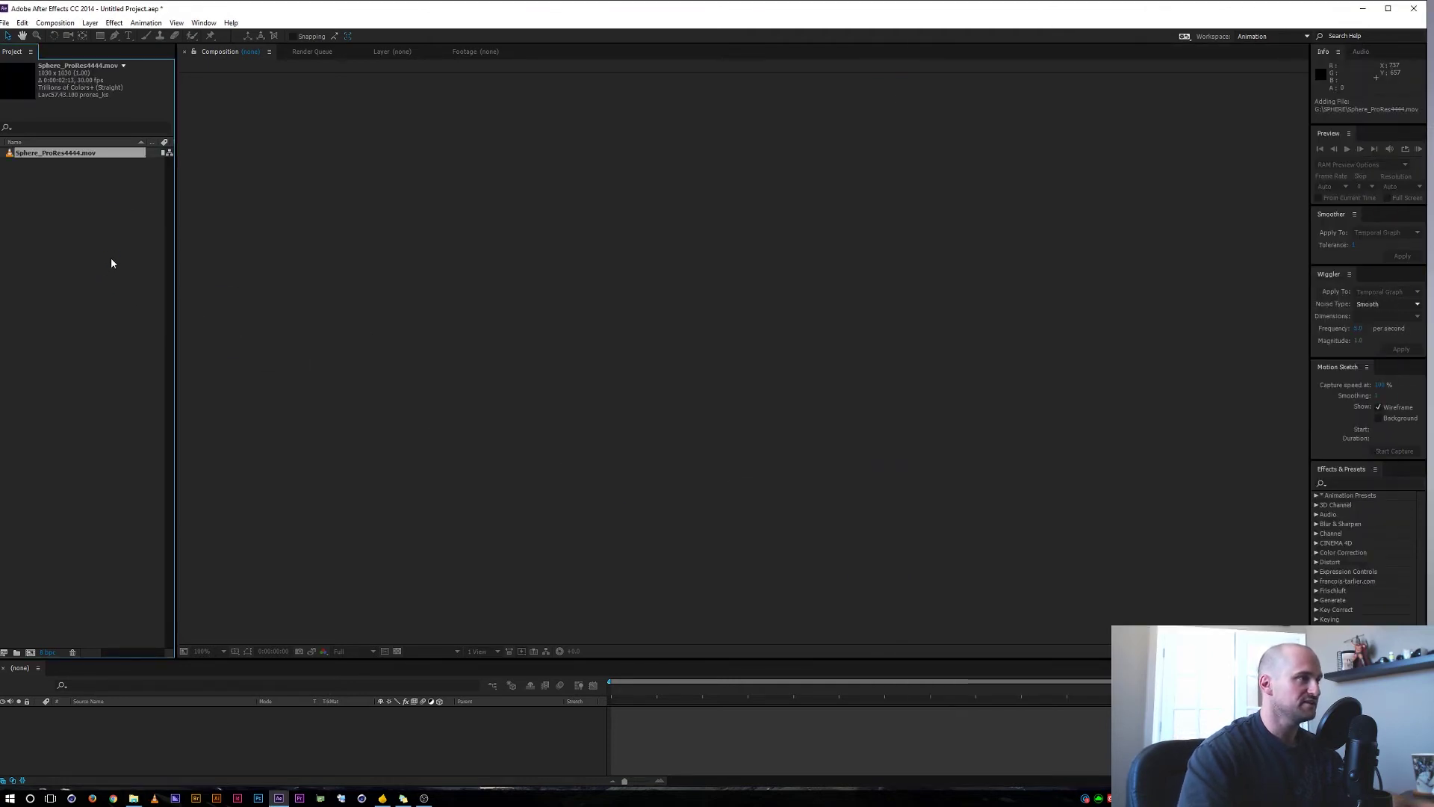
click(105, 250)
click(58, 154)
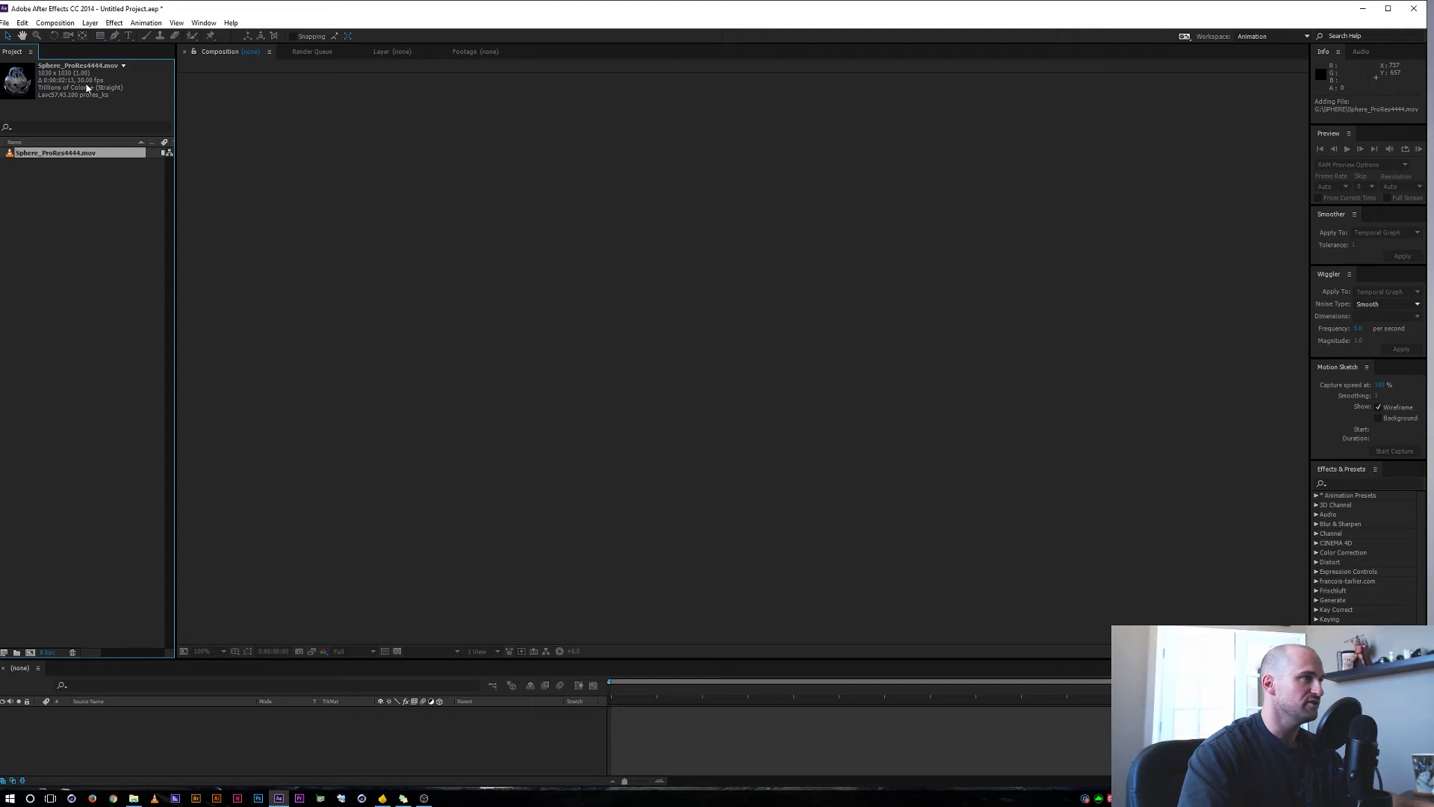
- Build a Sphere_ProRes4444 composition and preview the sphere over a transparent background
drag(60, 157, 35, 653)
mouse_move(641, 685)
mouse_down()
mouse_move(959, 684)
mouse_move(626, 680)
mouse_up()
key(space)
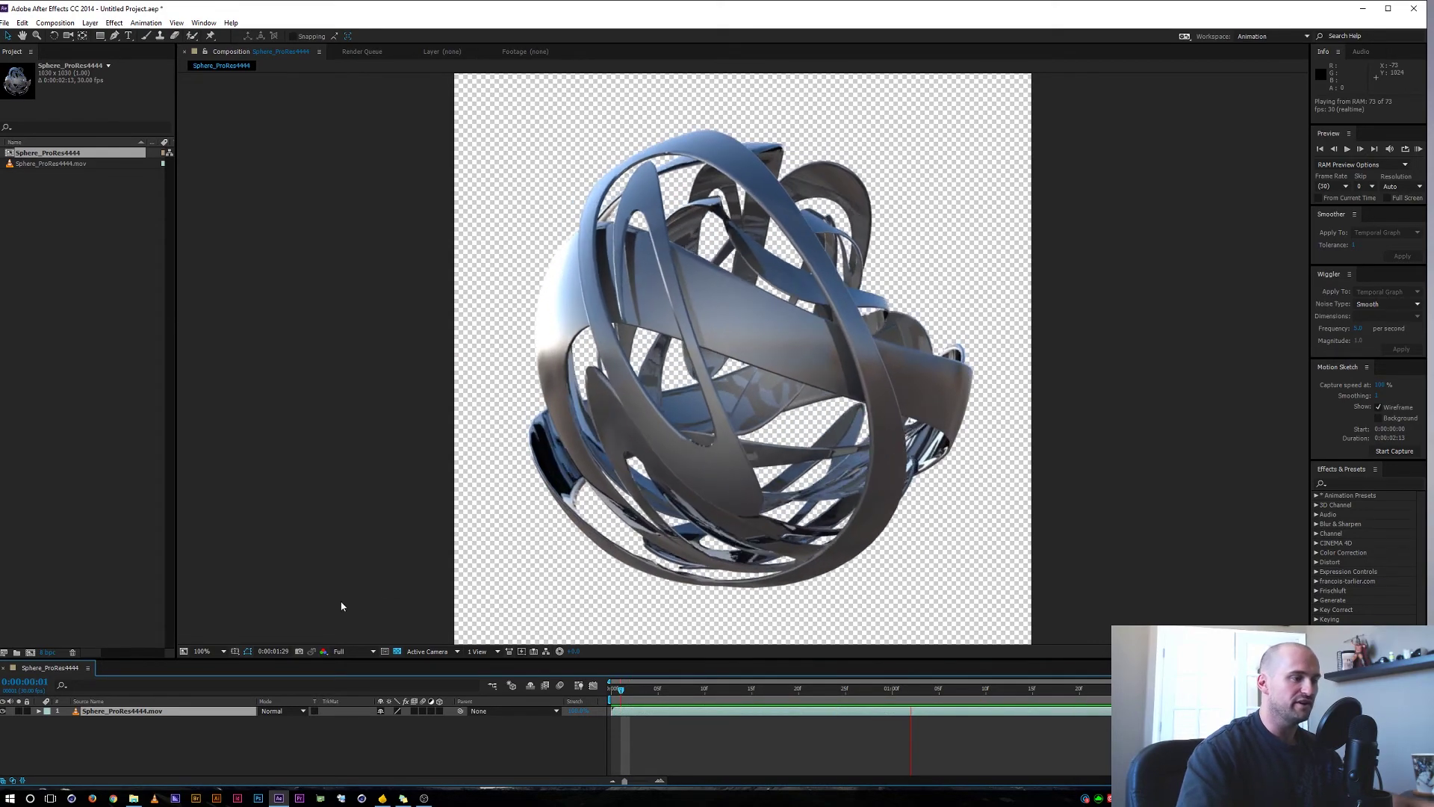
click(382, 797)
key(alt+Tab)
click(793, 463)
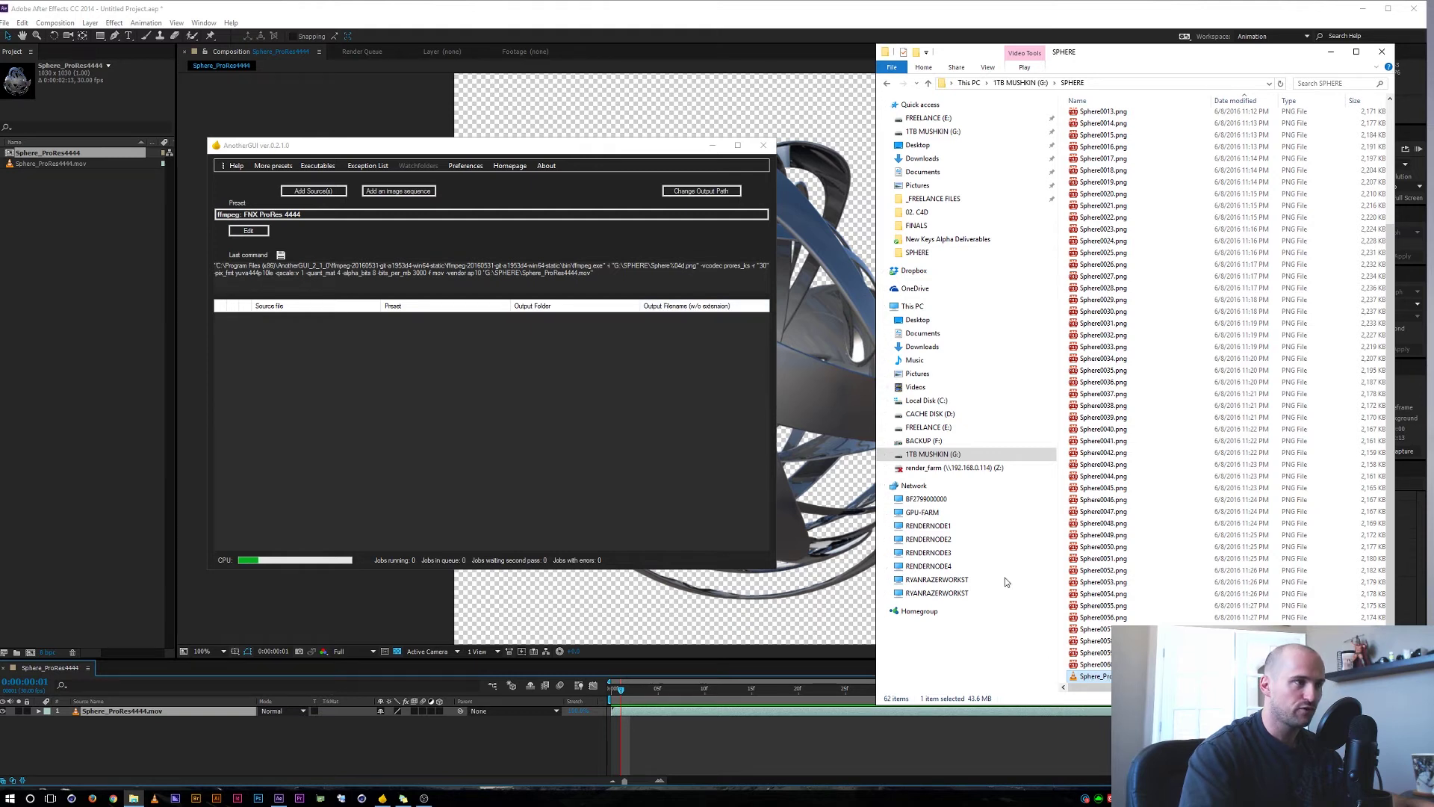
- Delete the <OutputPath><OutputFileName>_ProRes4444.mov line from the FNX ProRes 4444 first-pass arguments
click(417, 371)
click(248, 231)
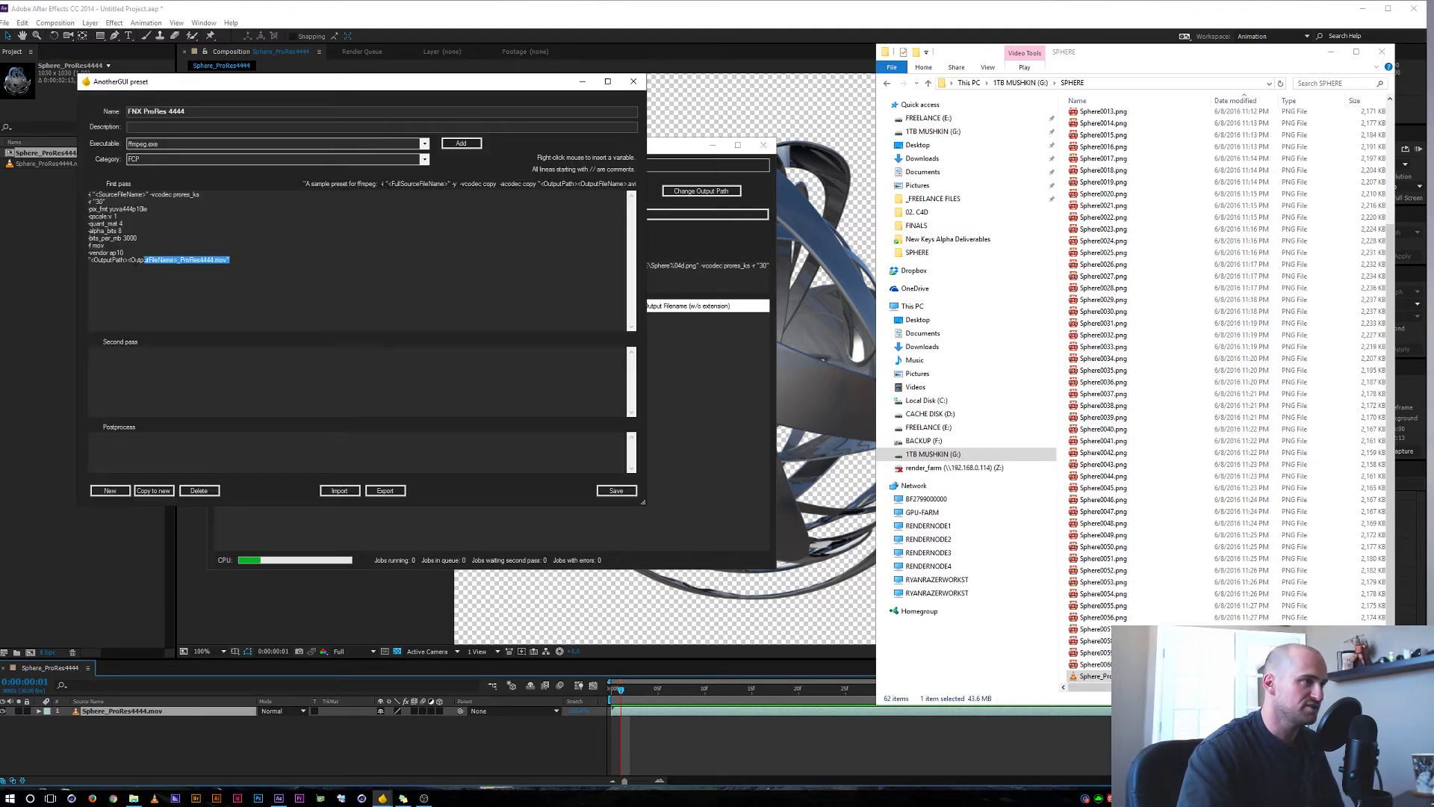
key(Delete)
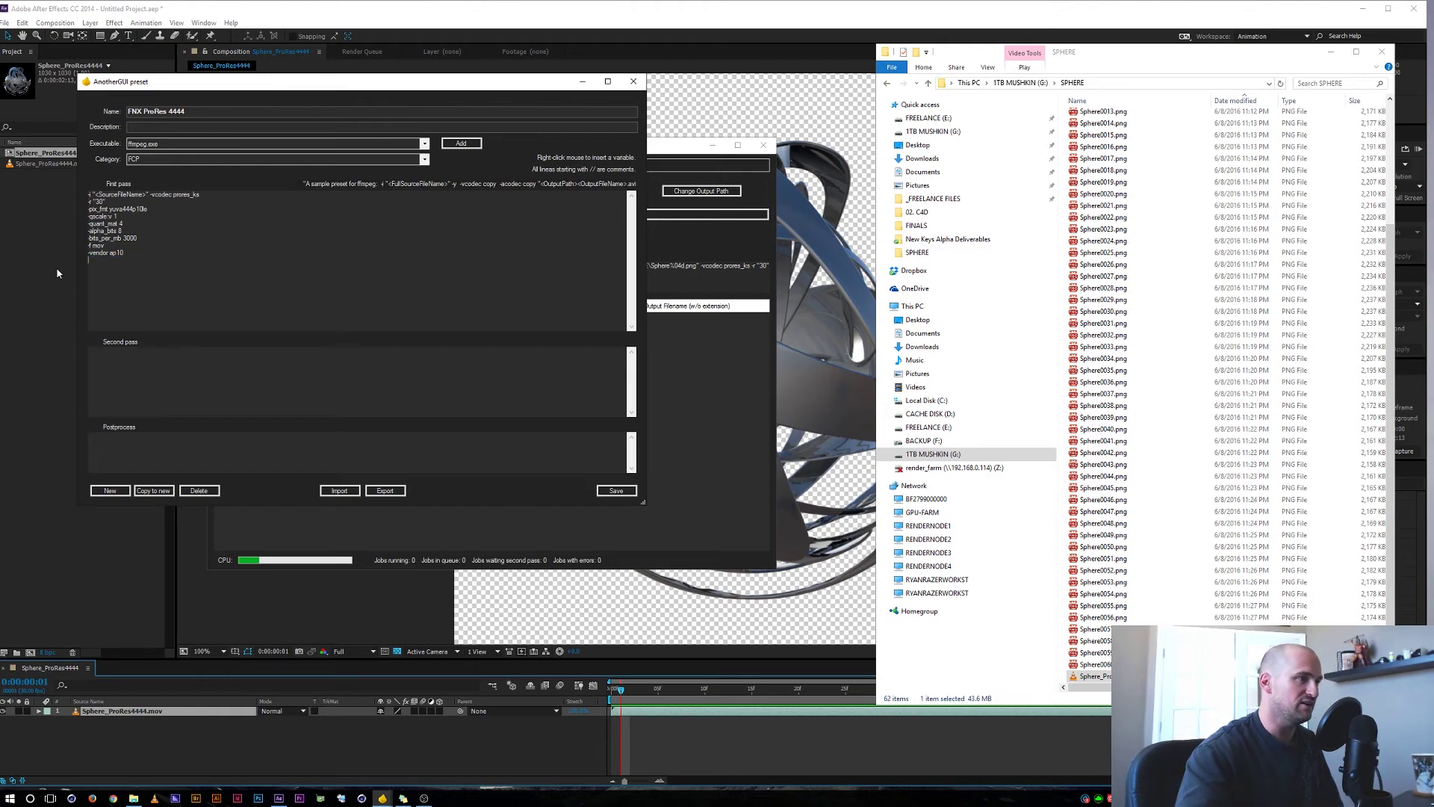